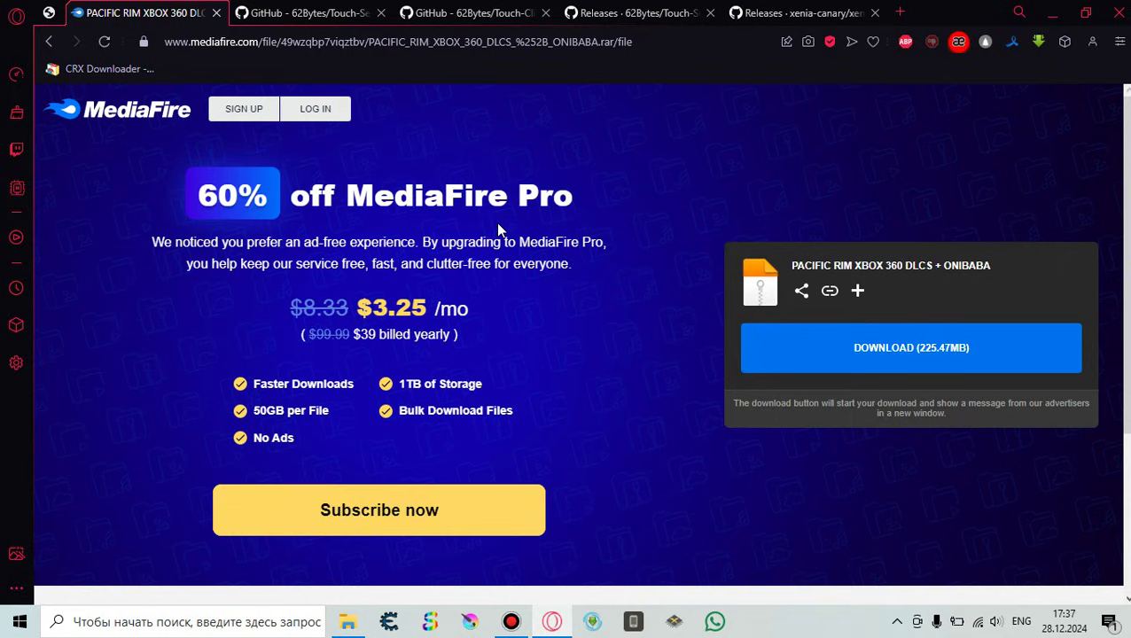
Select the browser's page address, scroll the page, then clear the address selection.
{"action": "left_click", "coordinate": [659, 47]}
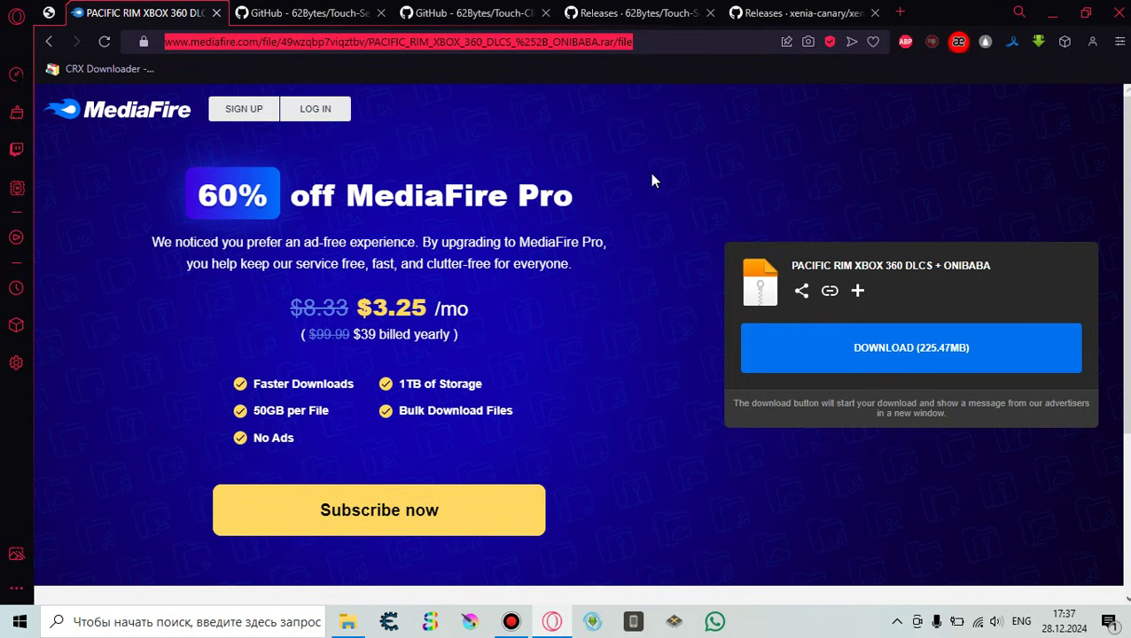
{"action": "scroll", "coordinate": [578, 164], "scroll_direction": "down", "scroll_amount": 1}
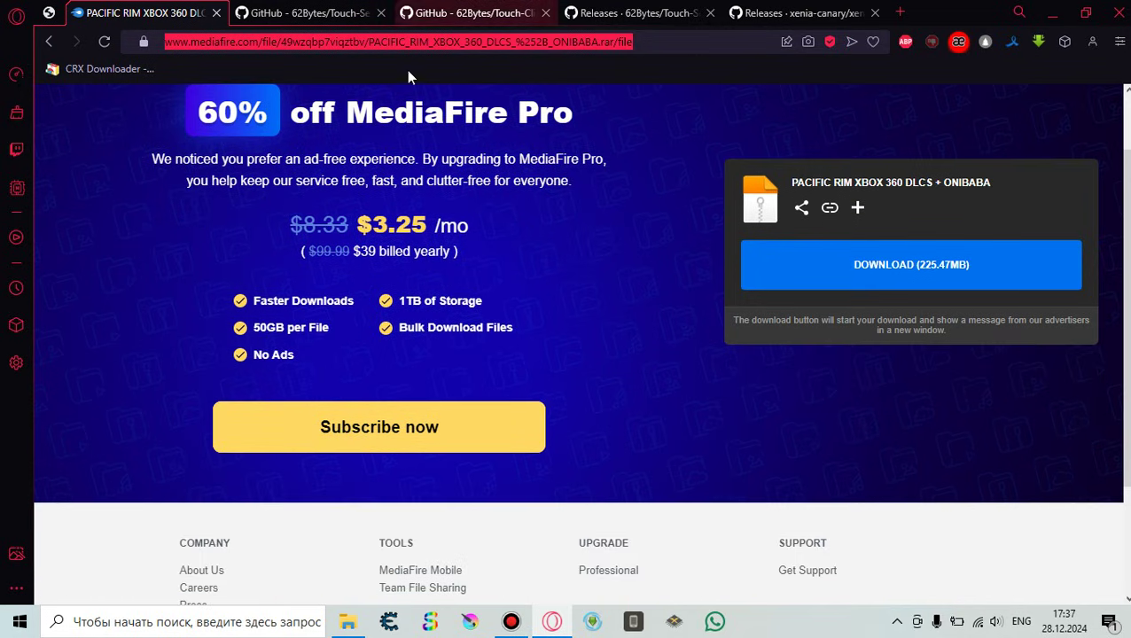
{"action": "scroll", "coordinate": [521, 212], "scroll_direction": "up", "scroll_amount": 1}
{"action": "left_click", "coordinate": [581, 260]}
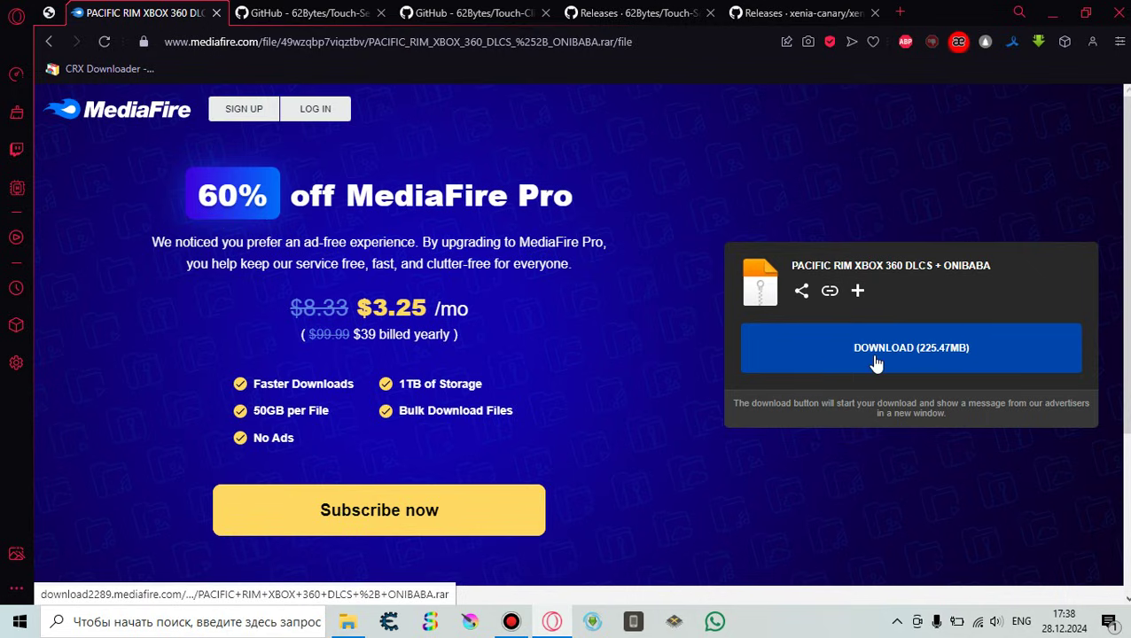
Minimize Opera, select the PACIFIC RIM archive row, and open the PACIFIC RIM DLC desktop folder.
{"action": "left_click", "coordinate": [1051, 13]}
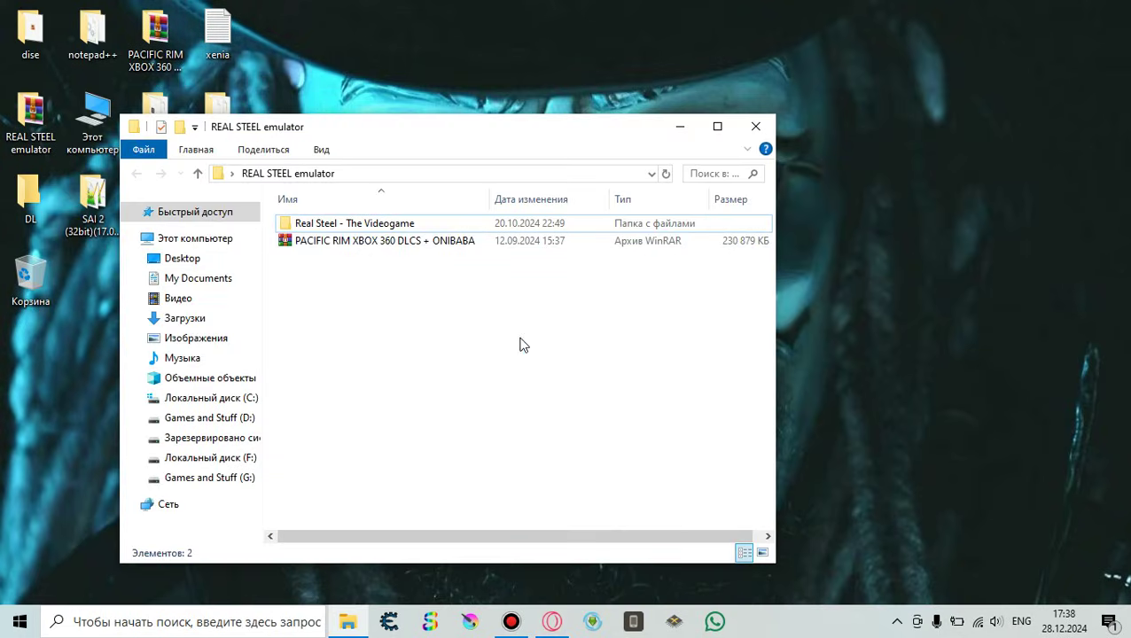
{"action": "left_click_drag", "start_coordinate": [521, 337], "coordinate": [420, 241]}
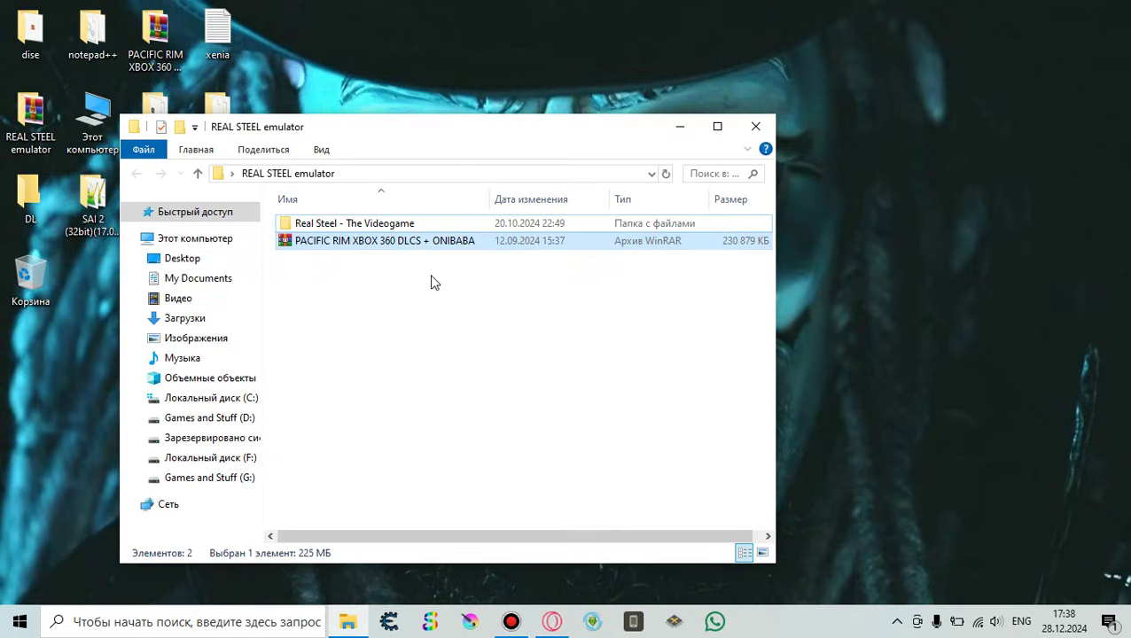
{"action": "left_click", "coordinate": [407, 387]}
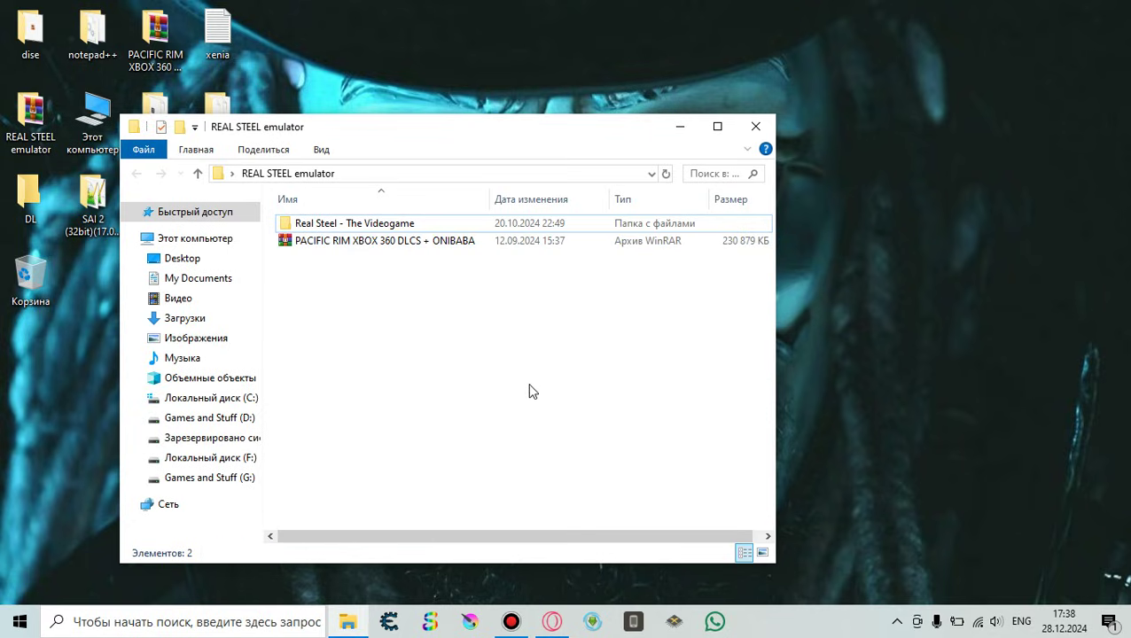
{"action": "left_click_drag", "start_coordinate": [529, 383], "coordinate": [306, 232]}
{"action": "left_click", "coordinate": [467, 354]}
{"action": "double_click", "coordinate": [157, 37]}
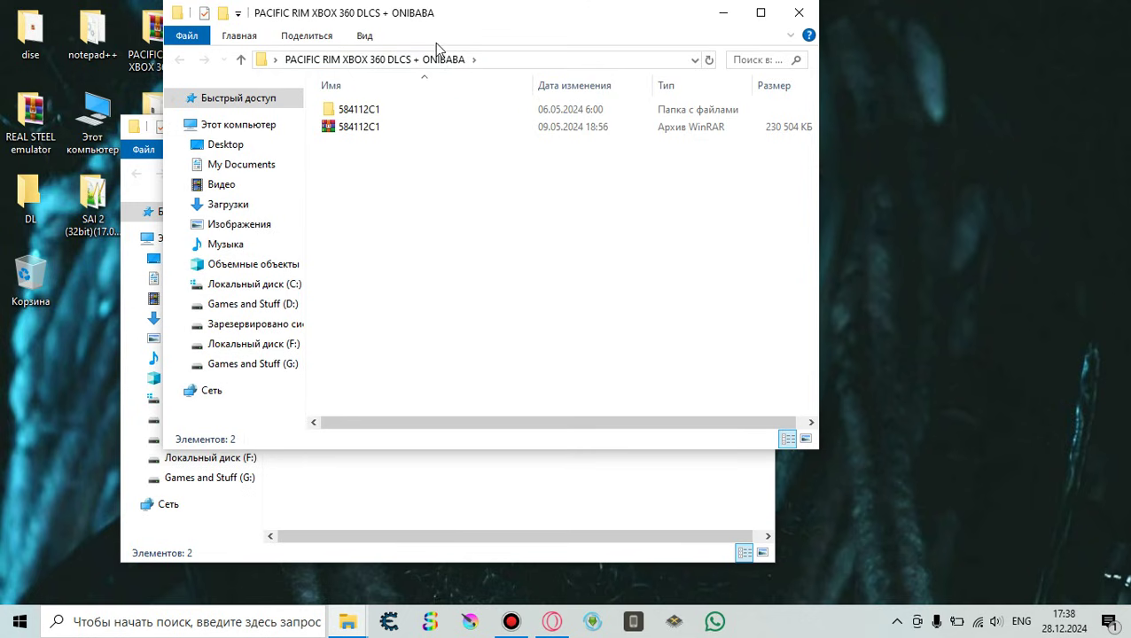
Move the PACIFIC RIM folder window aside, preview 584112C1.rar in WinRAR, then open the 584112C1 folder.
{"action": "left_click_drag", "start_coordinate": [437, 13], "coordinate": [541, 46]}
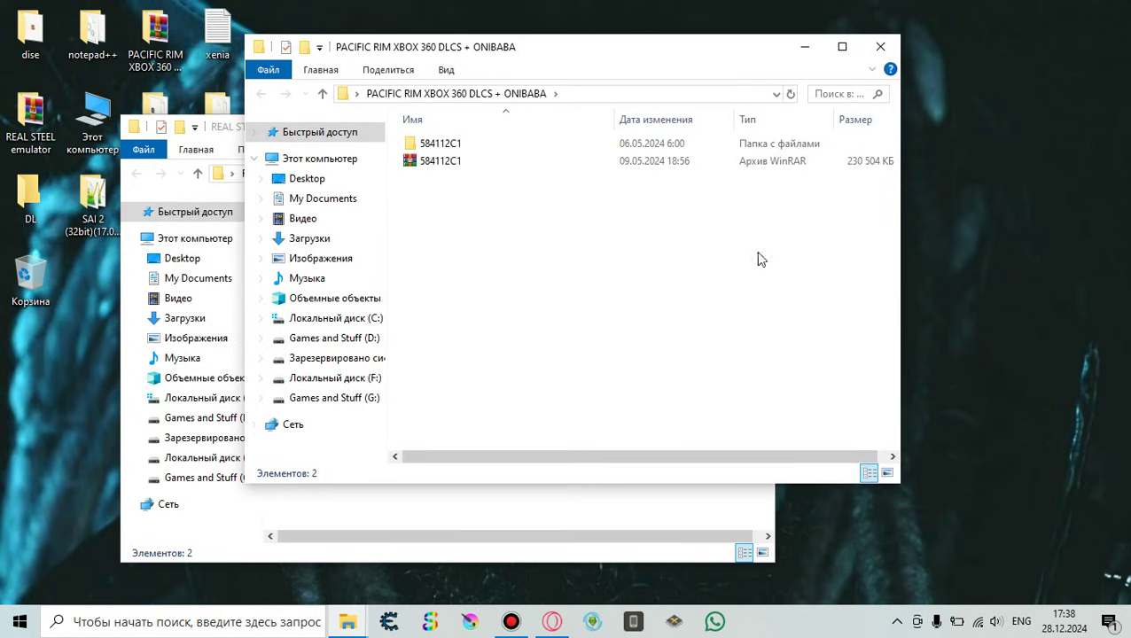
{"action": "double_click", "coordinate": [486, 161]}
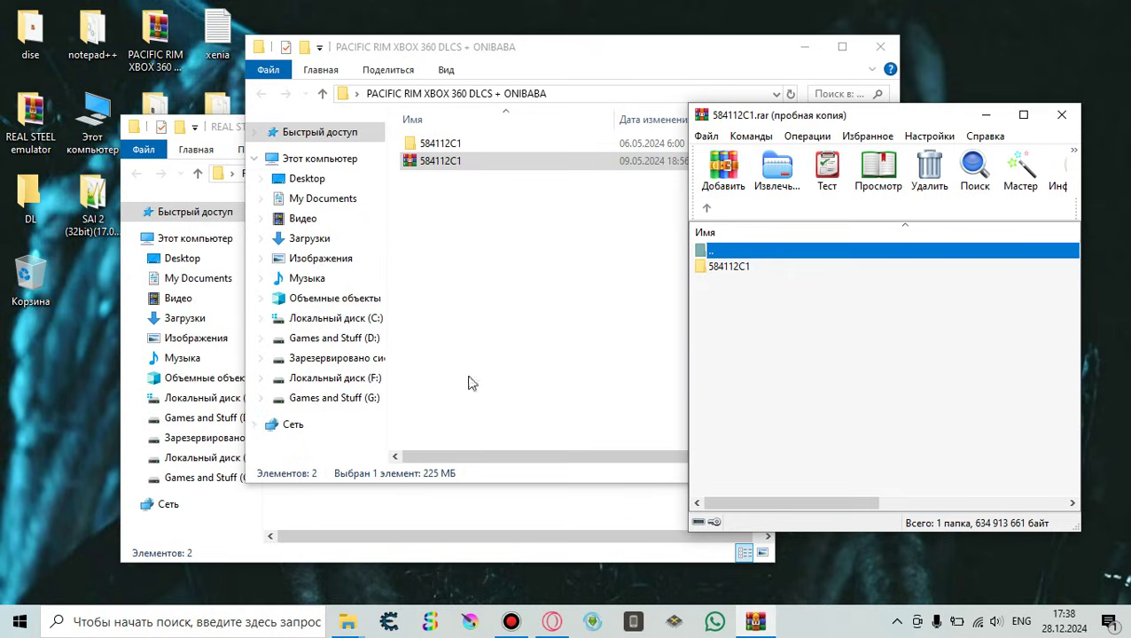
{"action": "left_click", "coordinate": [1060, 114]}
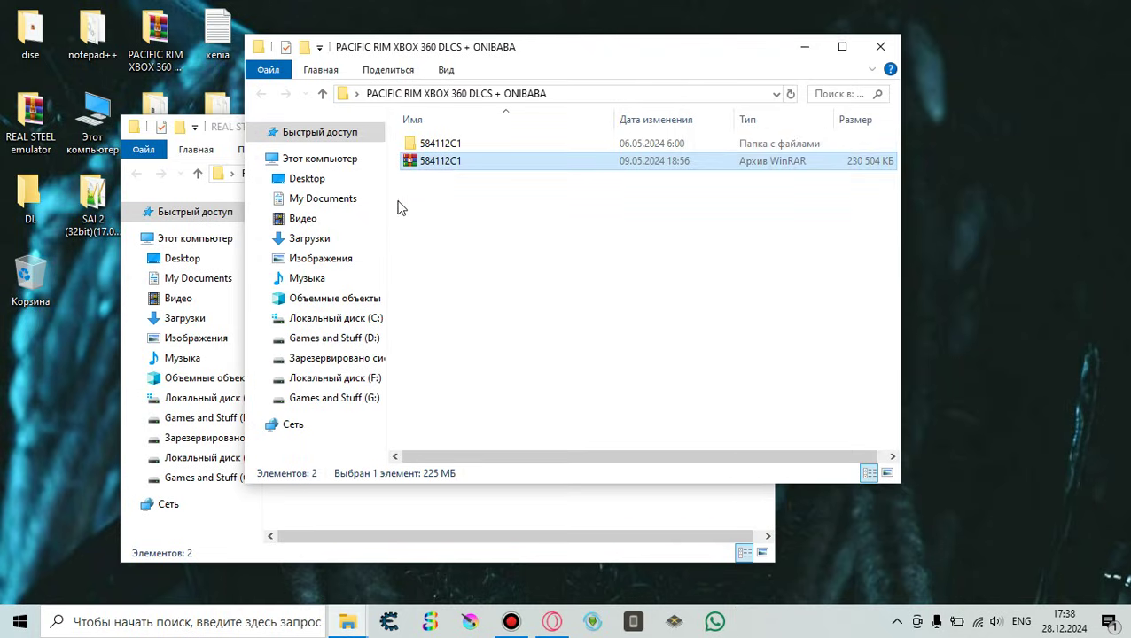
{"action": "left_click", "coordinate": [445, 143]}
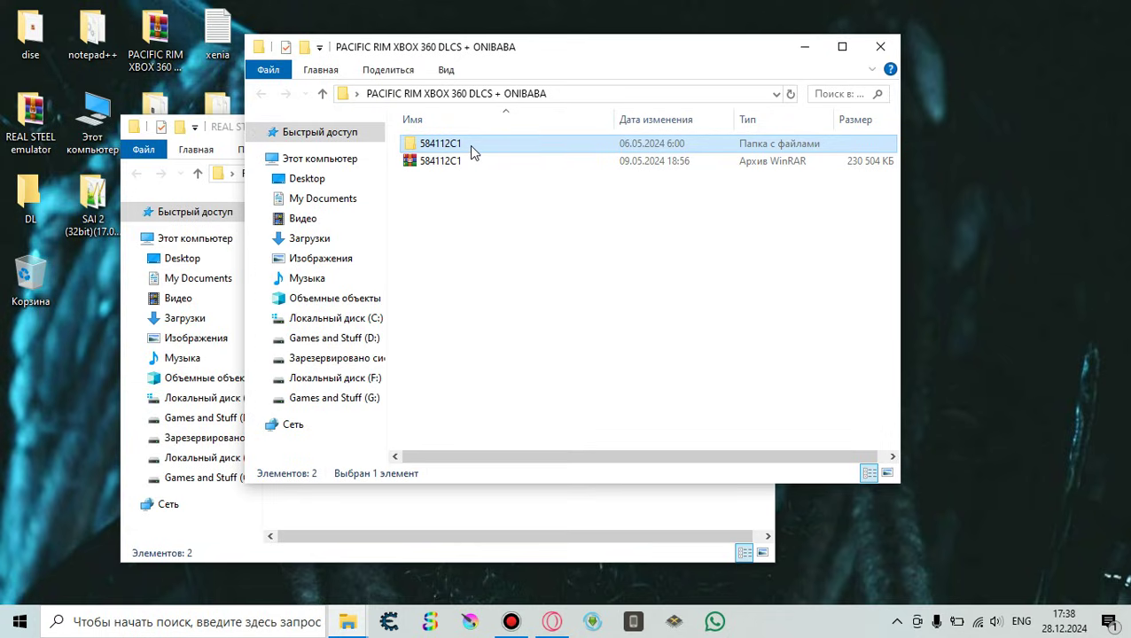
{"action": "double_click", "coordinate": [471, 146]}
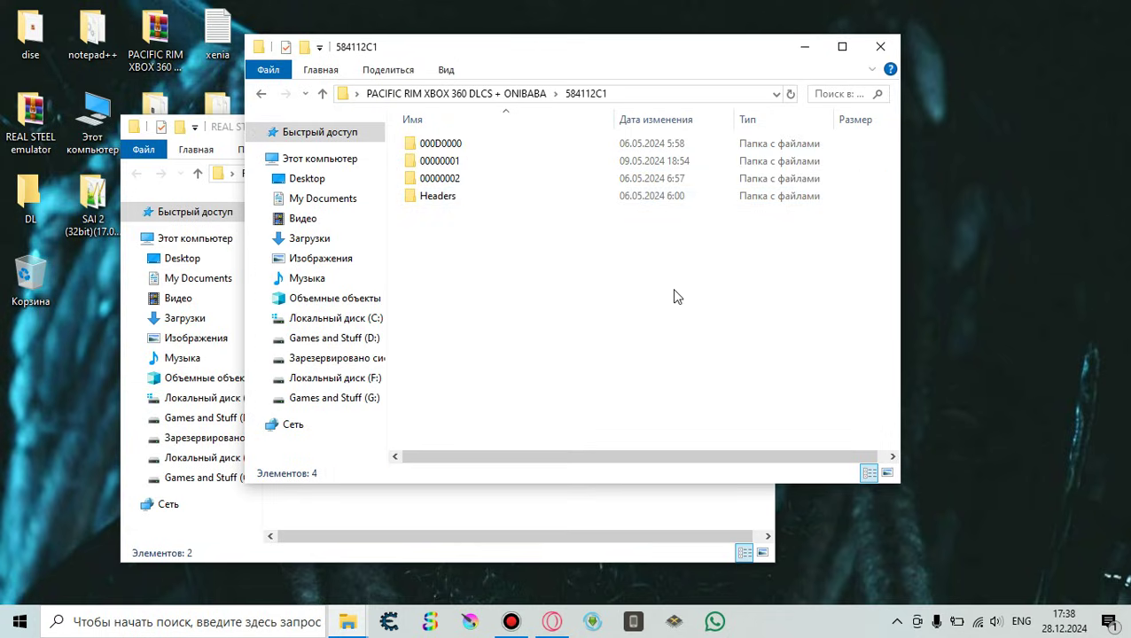
Open 000D0000 and its long-named content folder, and maximize that window.
{"action": "double_click", "coordinate": [505, 143]}
{"action": "left_click", "coordinate": [590, 151]}
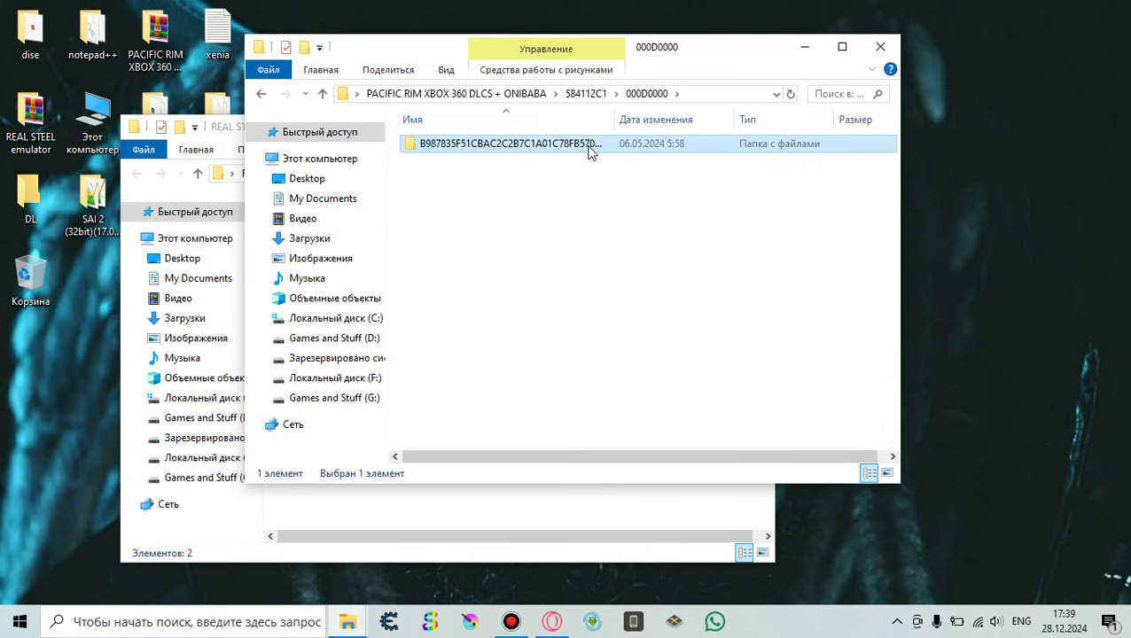
{"action": "double_click", "coordinate": [590, 151]}
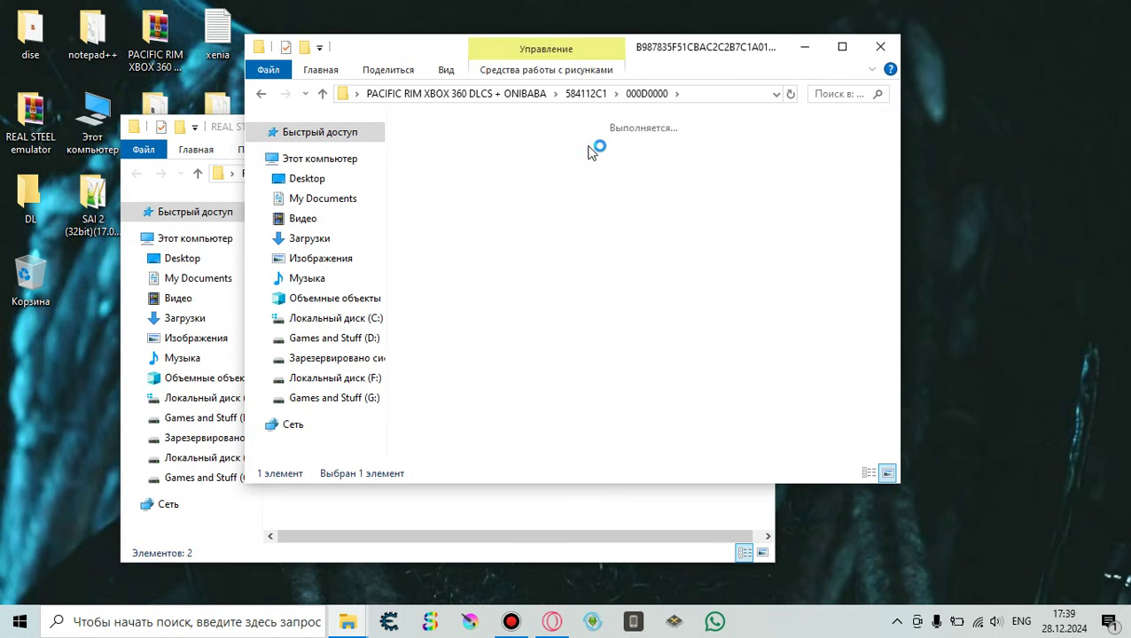
{"action": "left_click", "coordinate": [838, 46]}
Select default.xex and plist360.arc, then minimize the content folder and REAL STEEL emulator windows.
{"action": "left_click_drag", "start_coordinate": [358, 479], "coordinate": [264, 292]}
{"action": "left_click_drag", "start_coordinate": [288, 498], "coordinate": [277, 271]}
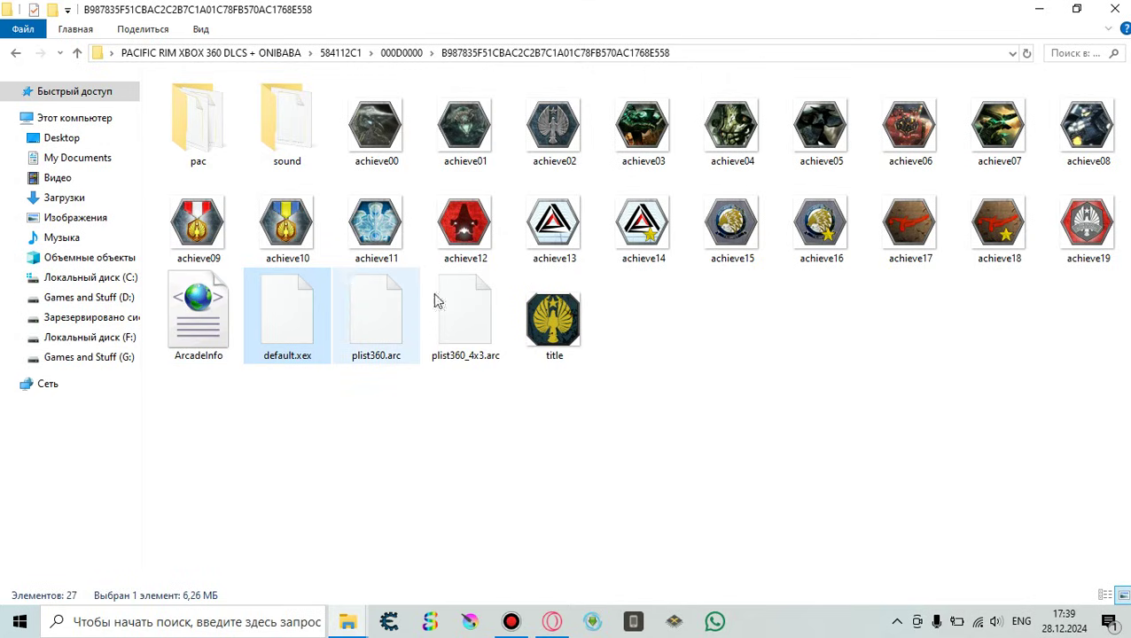
{"action": "left_click", "coordinate": [1036, 8]}
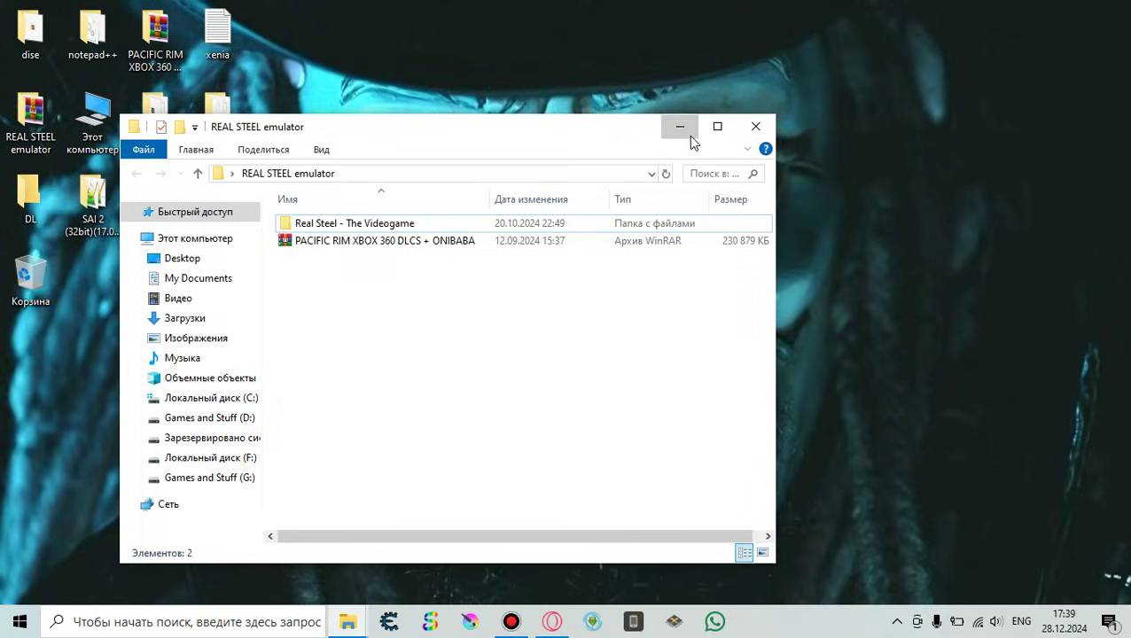
{"action": "left_click", "coordinate": [680, 127]}
Restore Opera to view the xenia-canary canary_experimental release assets, then minimize the browser.
{"action": "left_click", "coordinate": [552, 621]}
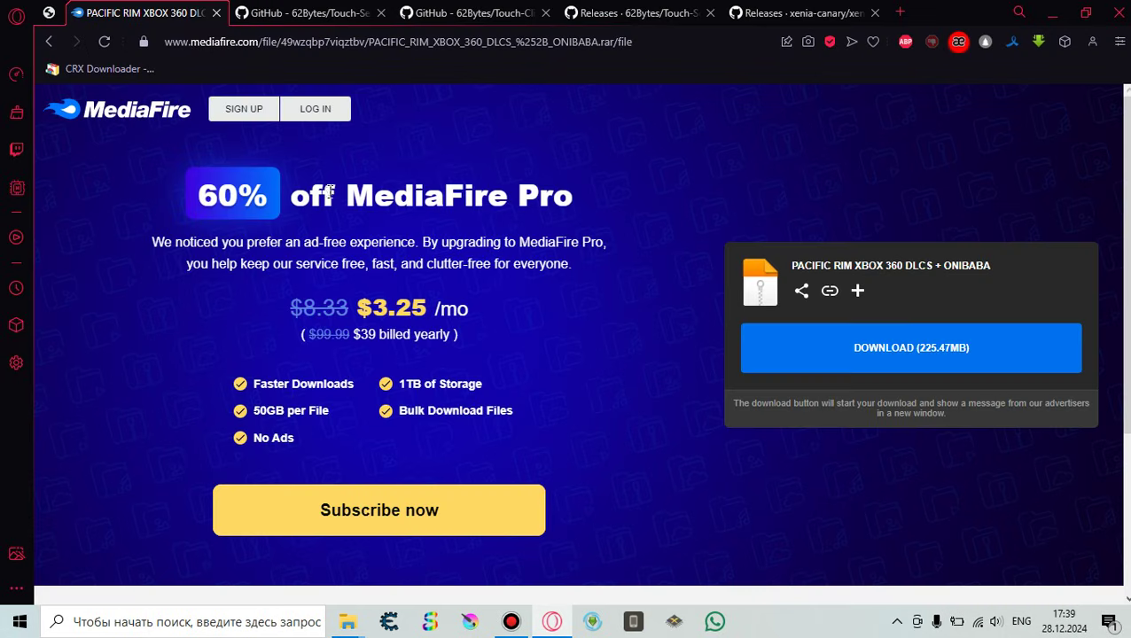
{"action": "left_click", "coordinate": [808, 14]}
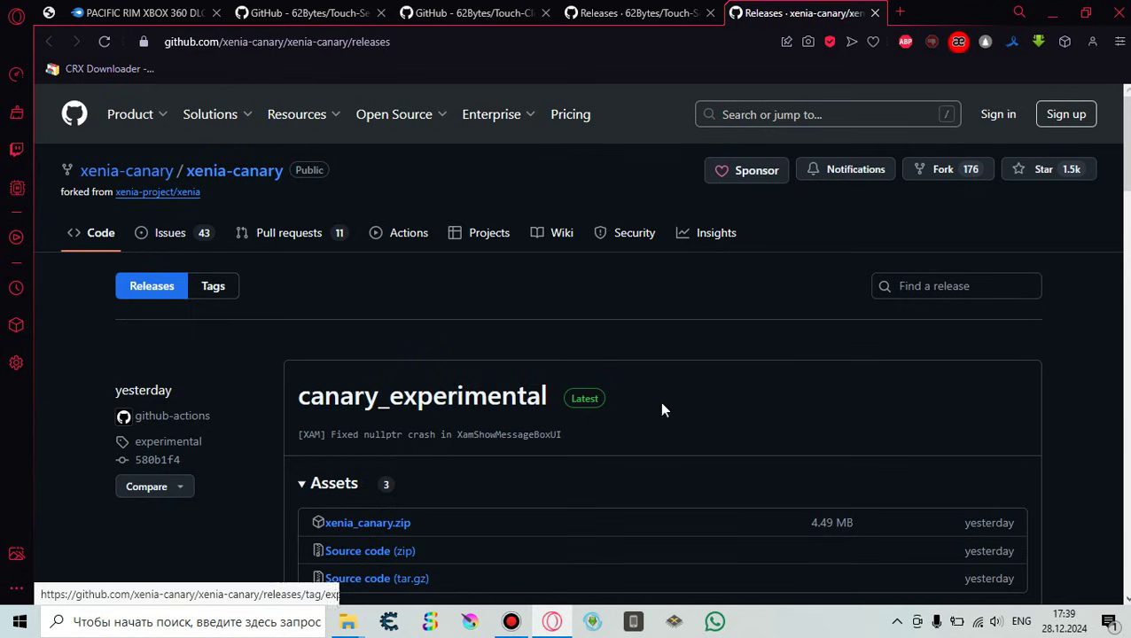
{"action": "scroll", "coordinate": [649, 454], "scroll_direction": "down", "scroll_amount": 2}
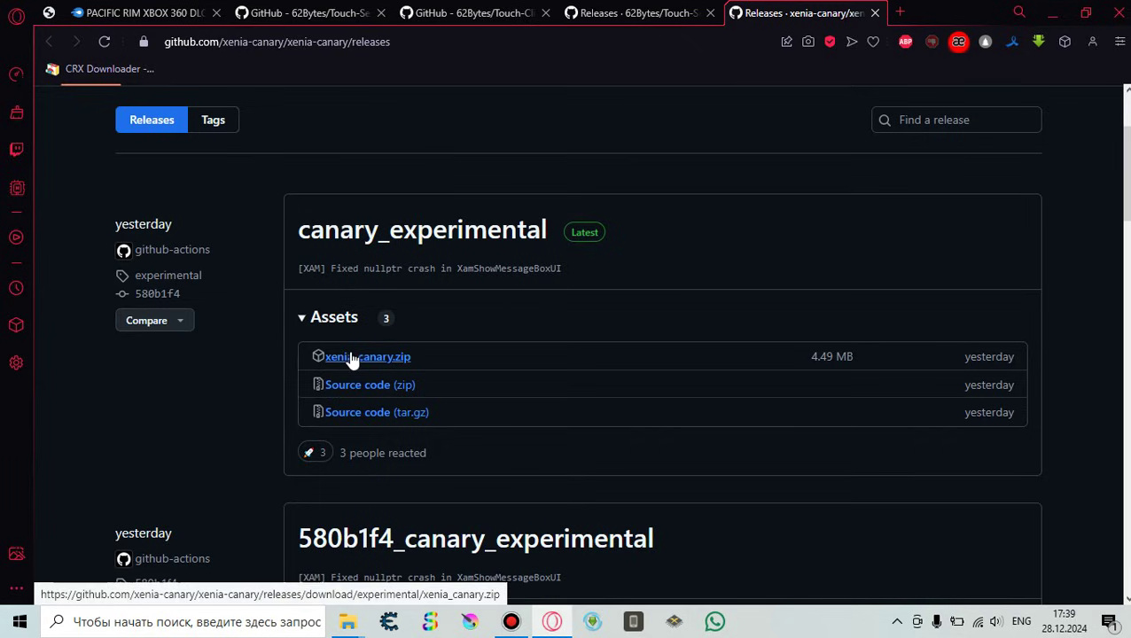
{"action": "left_click", "coordinate": [1052, 13]}
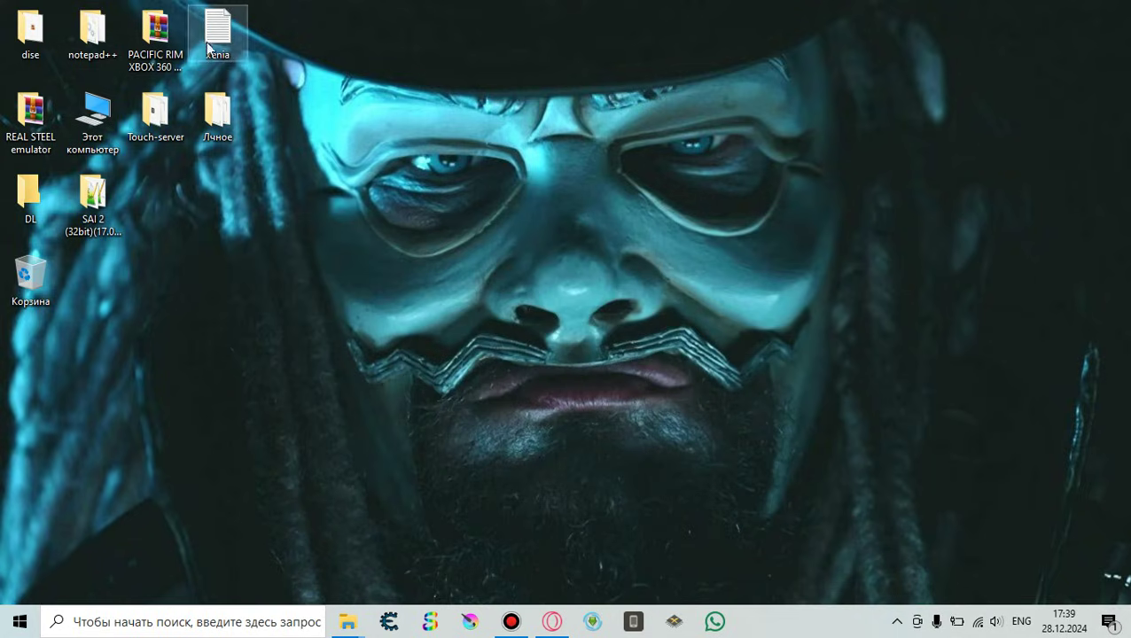
Select then deselect the PACIFIC RIM desktop icon, and restore Opera on the xenia-canary releases page.
{"action": "left_click", "coordinate": [133, 49]}
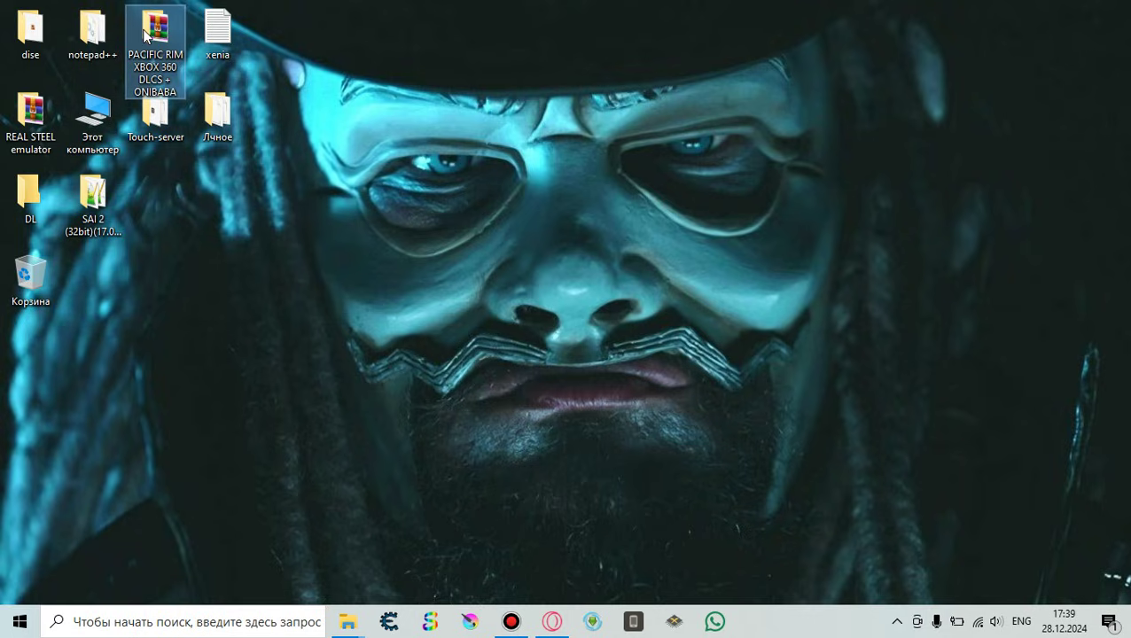
{"action": "left_click", "coordinate": [568, 205]}
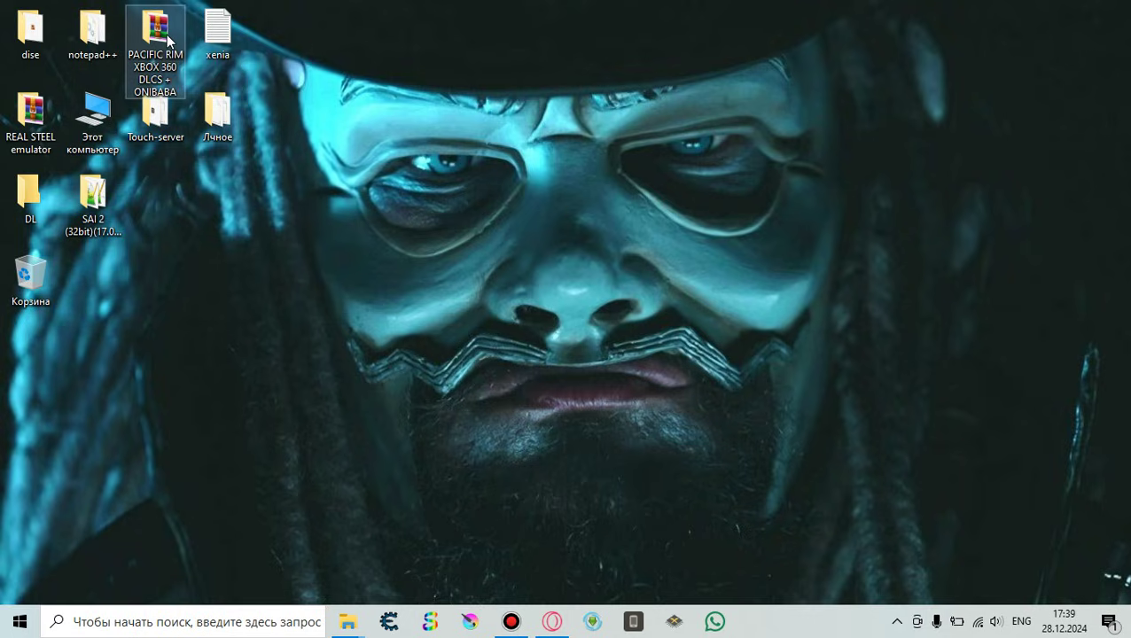
{"action": "left_click", "coordinate": [551, 622]}
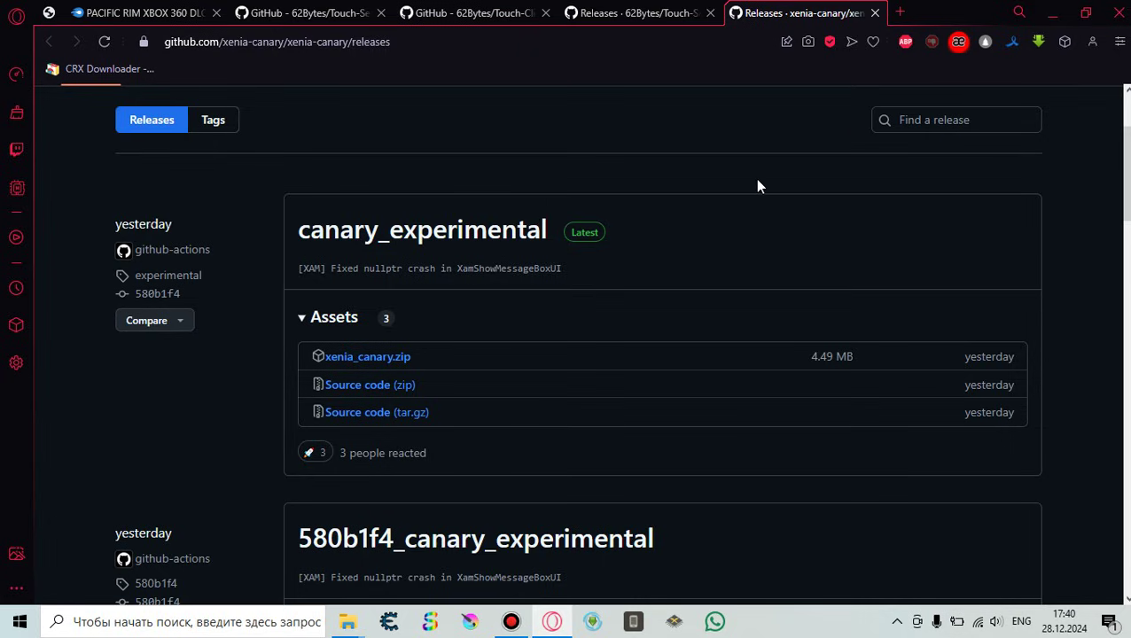
Browse the Touch-Server and Touch-Client GitHub repositories, return to Touch-Server's README, and minimize the browser.
{"action": "scroll", "coordinate": [758, 186], "scroll_direction": "up", "scroll_amount": 2}
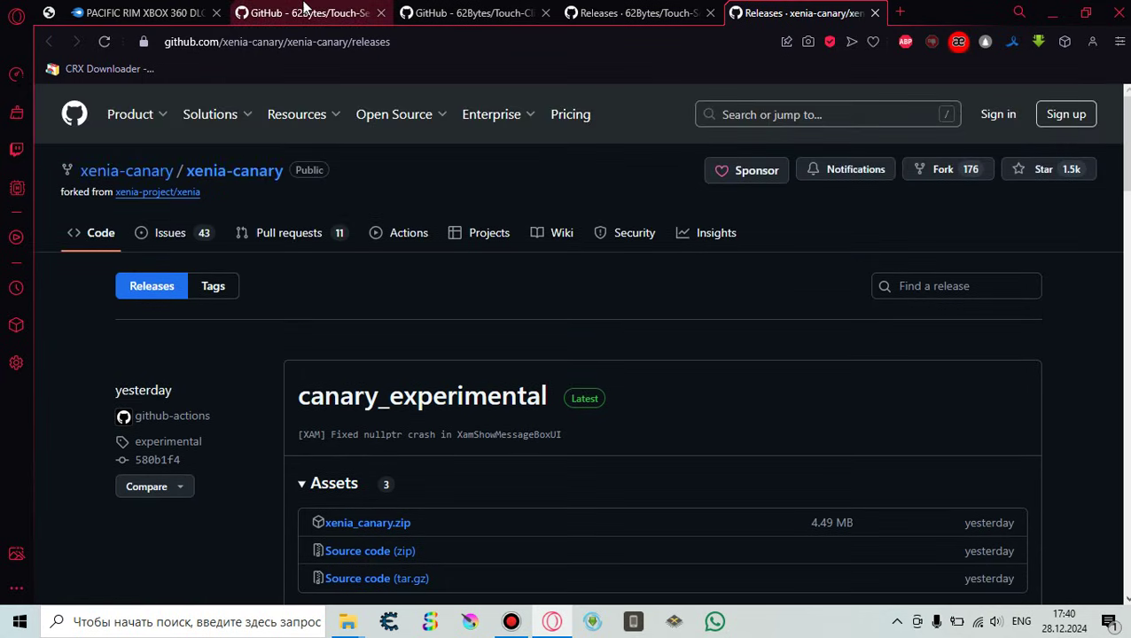
{"action": "left_click", "coordinate": [305, 13]}
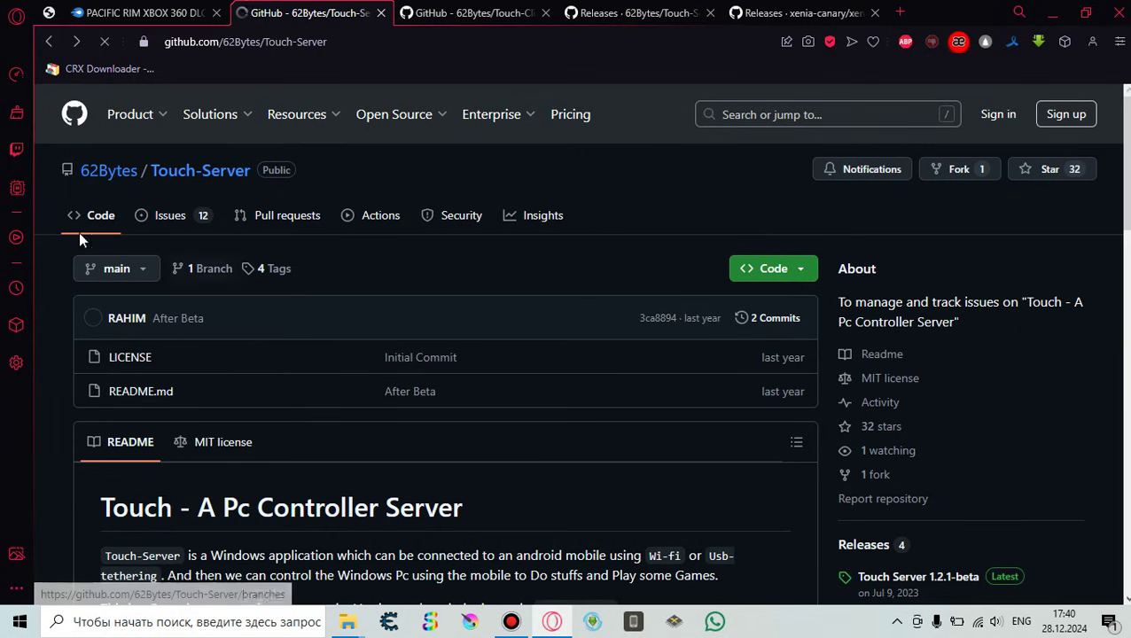
{"action": "scroll", "coordinate": [426, 296], "scroll_direction": "down", "scroll_amount": 3}
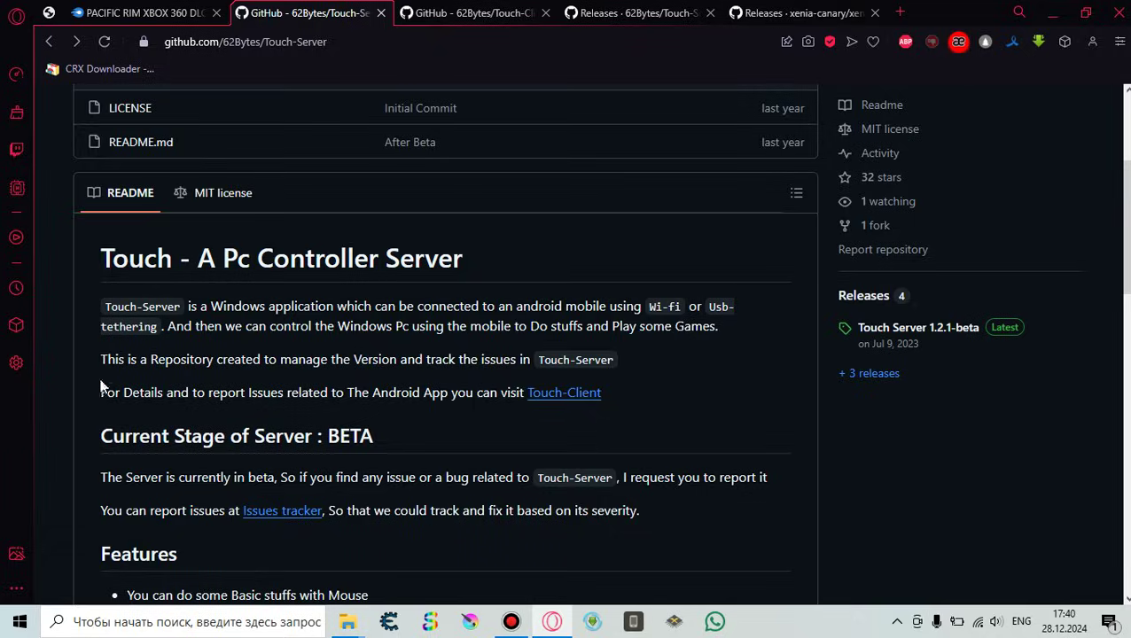
{"action": "left_click", "coordinate": [469, 13]}
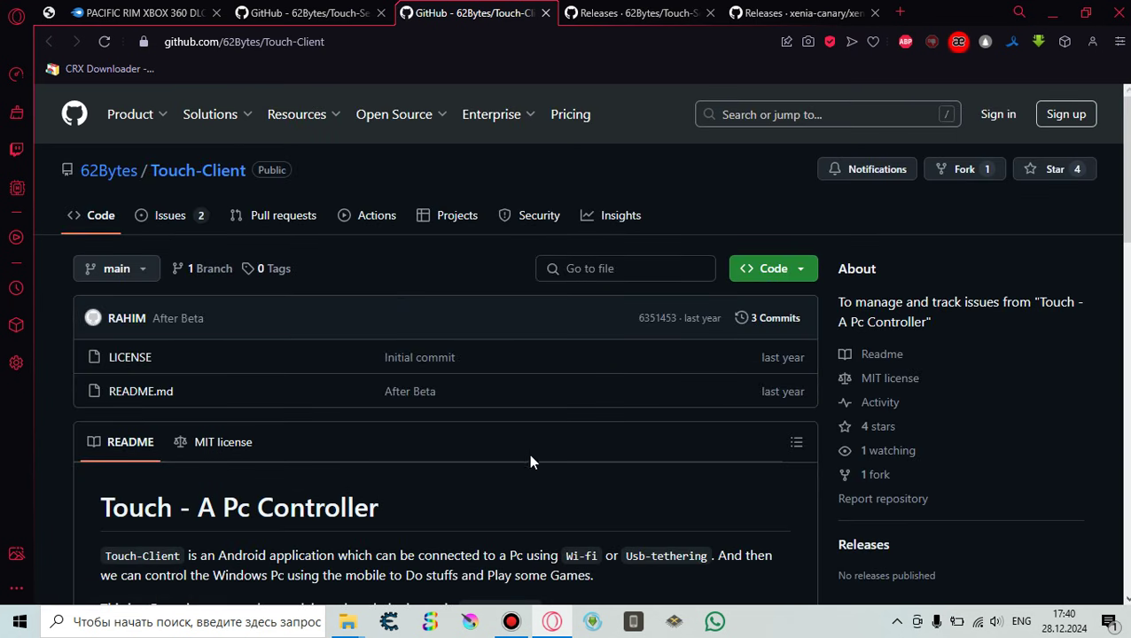
{"action": "scroll", "coordinate": [529, 456], "scroll_direction": "down", "scroll_amount": 3}
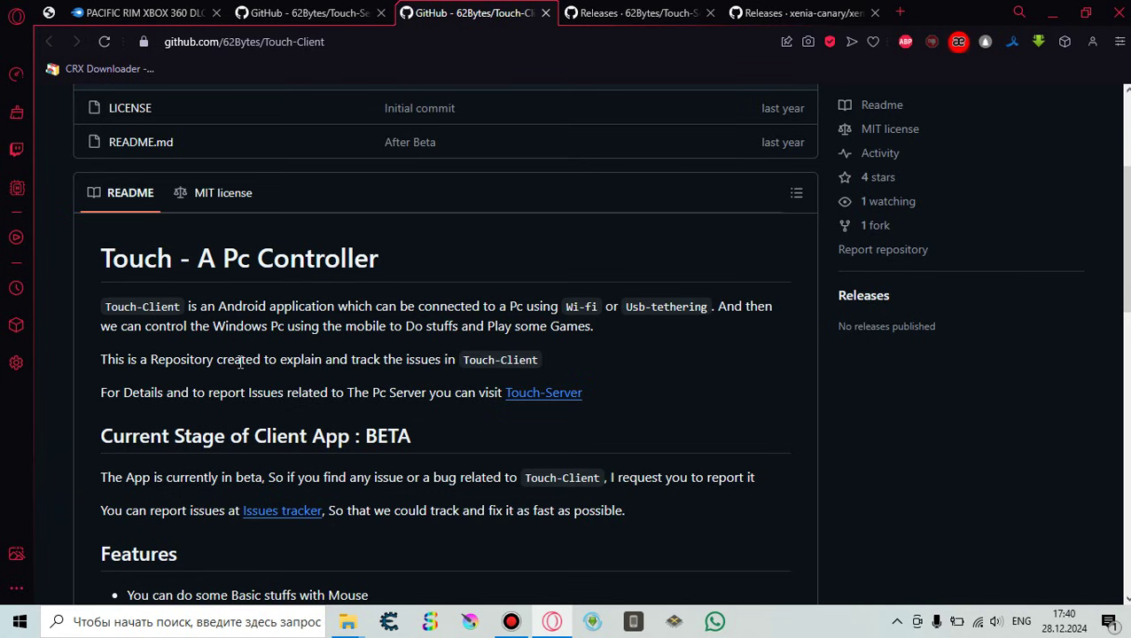
{"action": "left_click", "coordinate": [292, 13]}
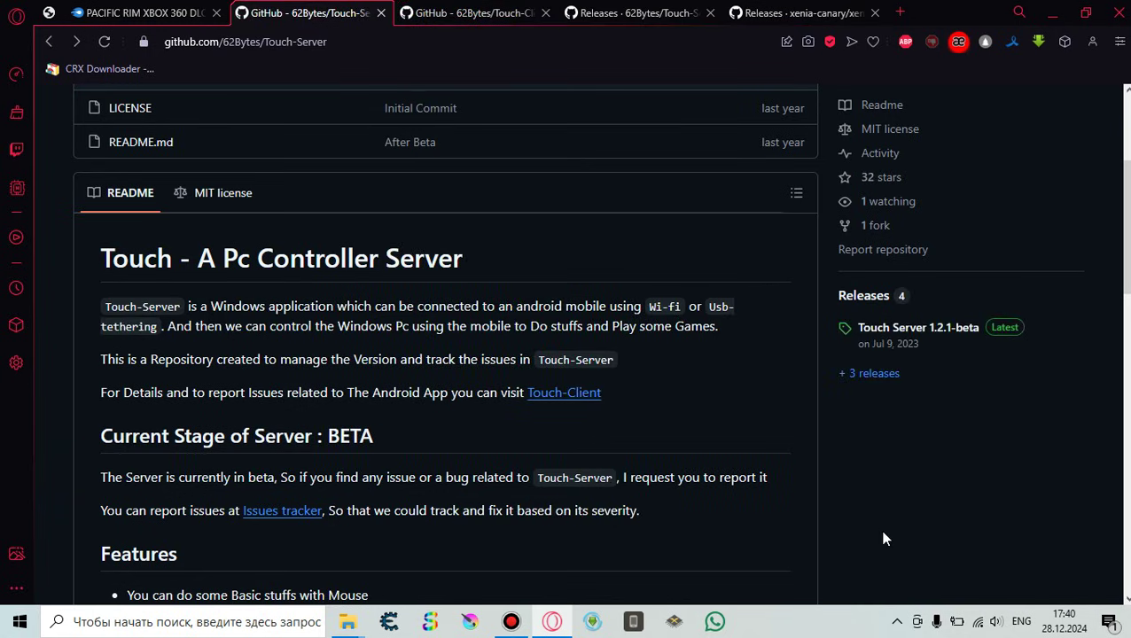
{"action": "left_click", "coordinate": [1063, 7]}
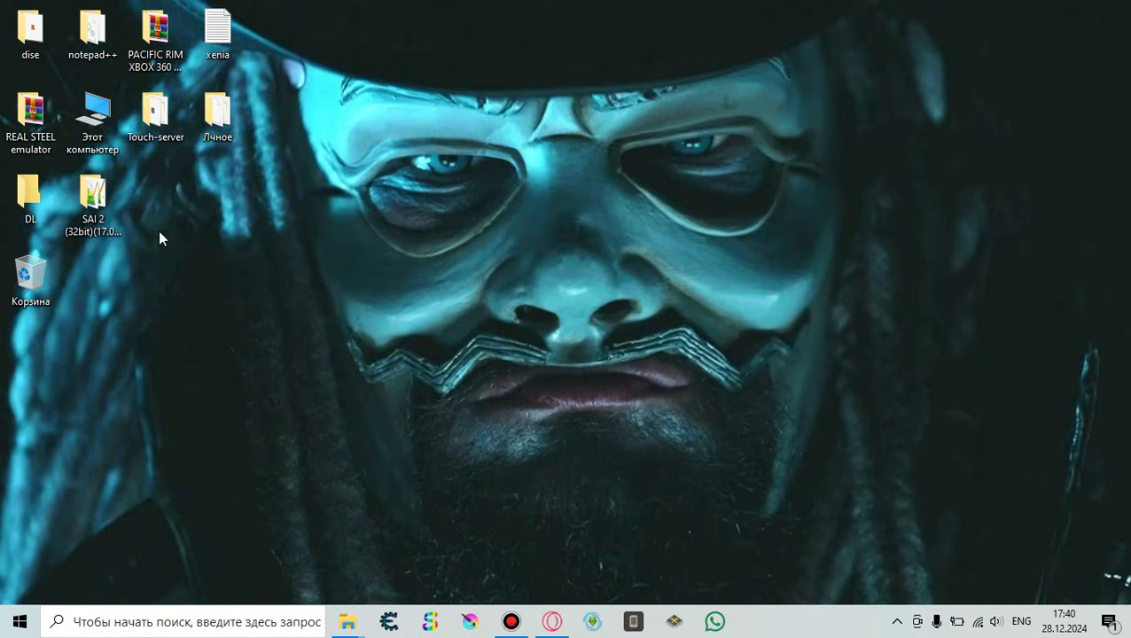
Launch TouchServer.exe from the Touch-server desktop folder.
{"action": "double_click", "coordinate": [168, 111]}
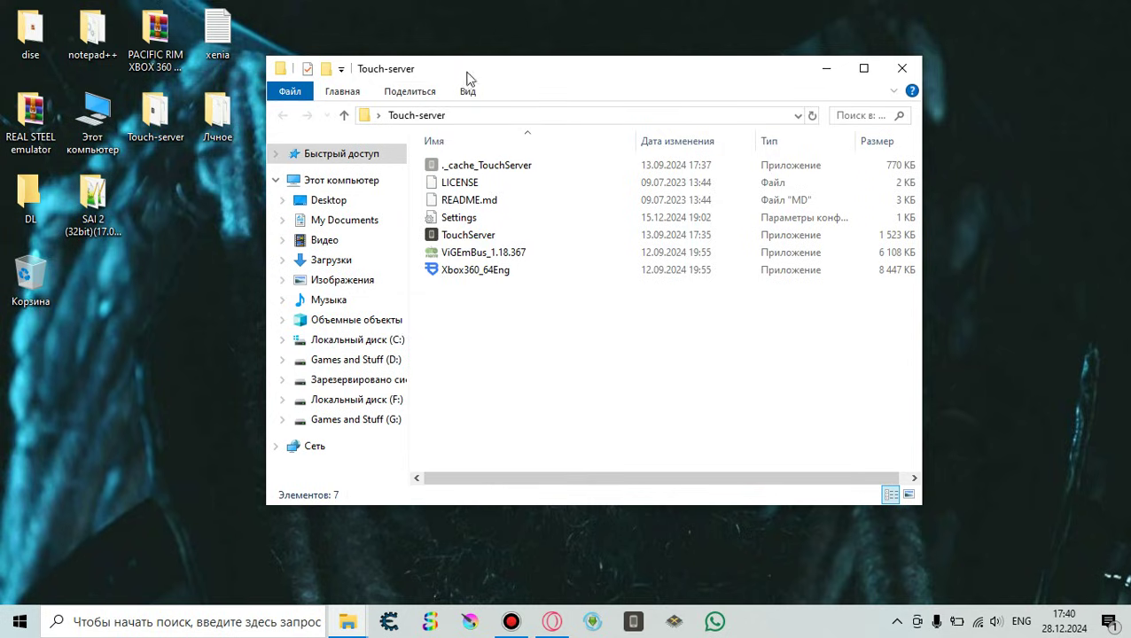
{"action": "left_click", "coordinate": [509, 244]}
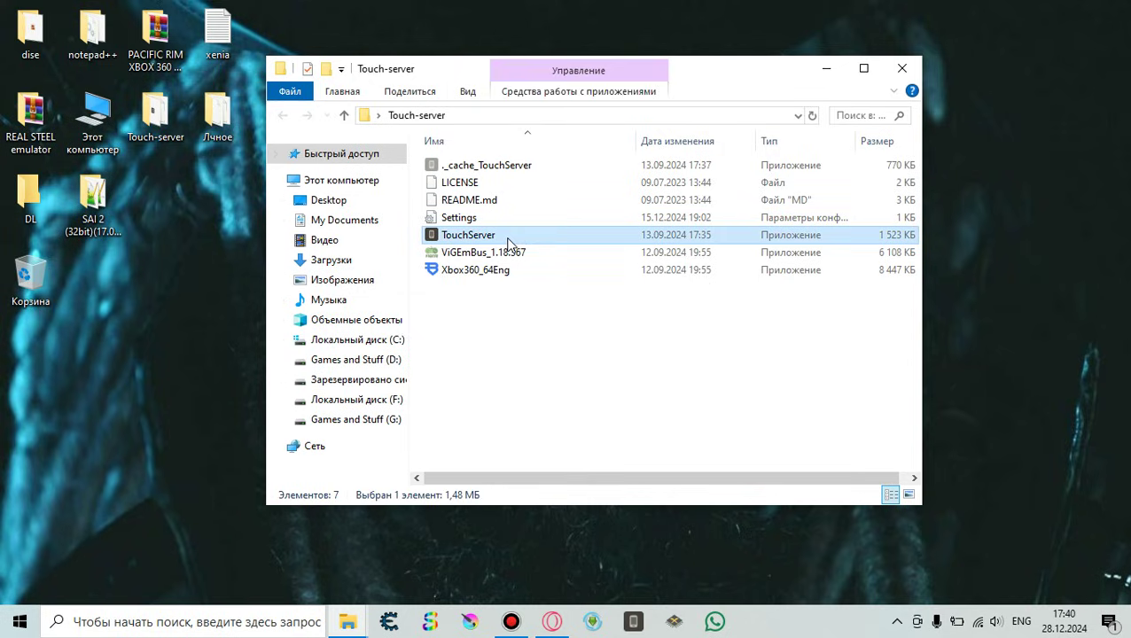
{"action": "double_click", "coordinate": [509, 241]}
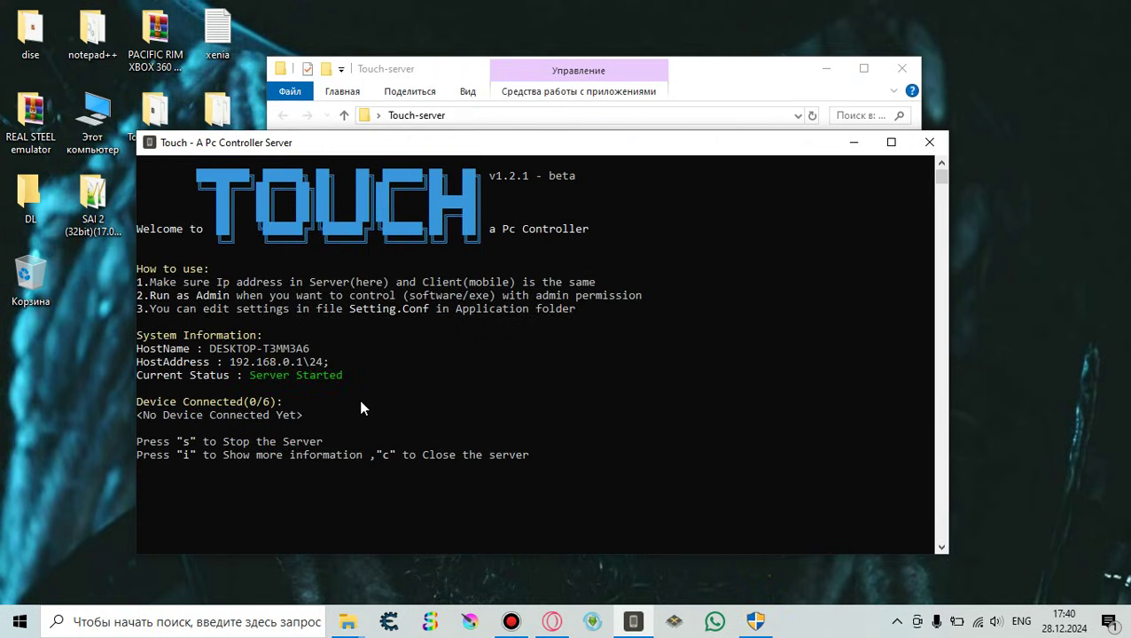
Highlight the console's host address 192.168.0.1\24, Server Started and No Device Connected Yet lines, then minimize it.
{"action": "left_click_drag", "start_coordinate": [140, 283], "coordinate": [638, 308]}
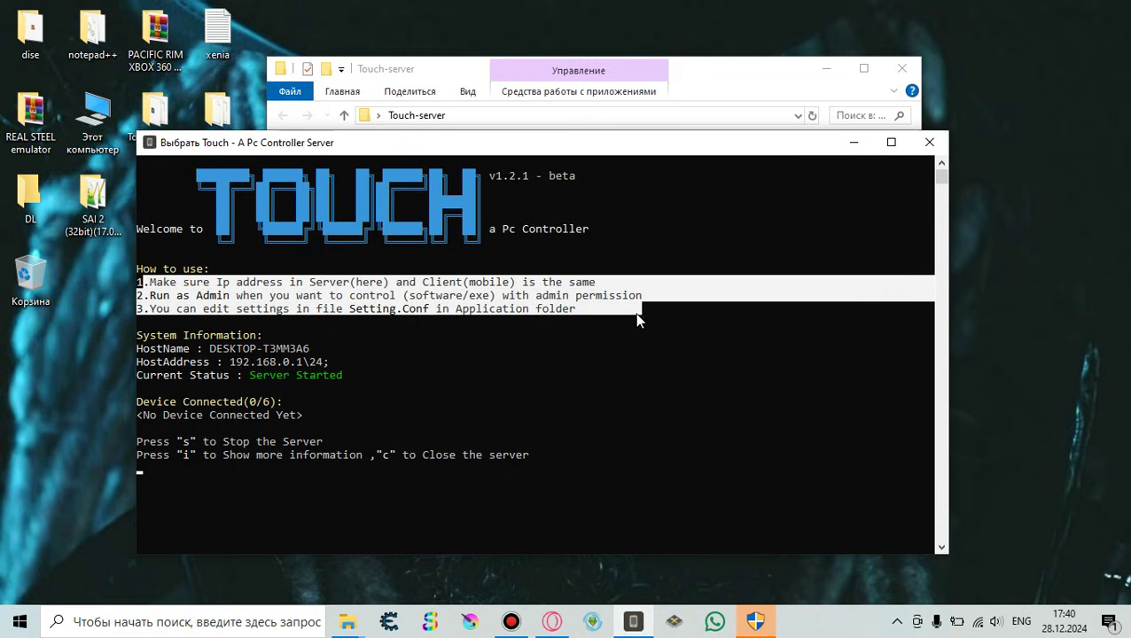
{"action": "left_click", "coordinate": [582, 313]}
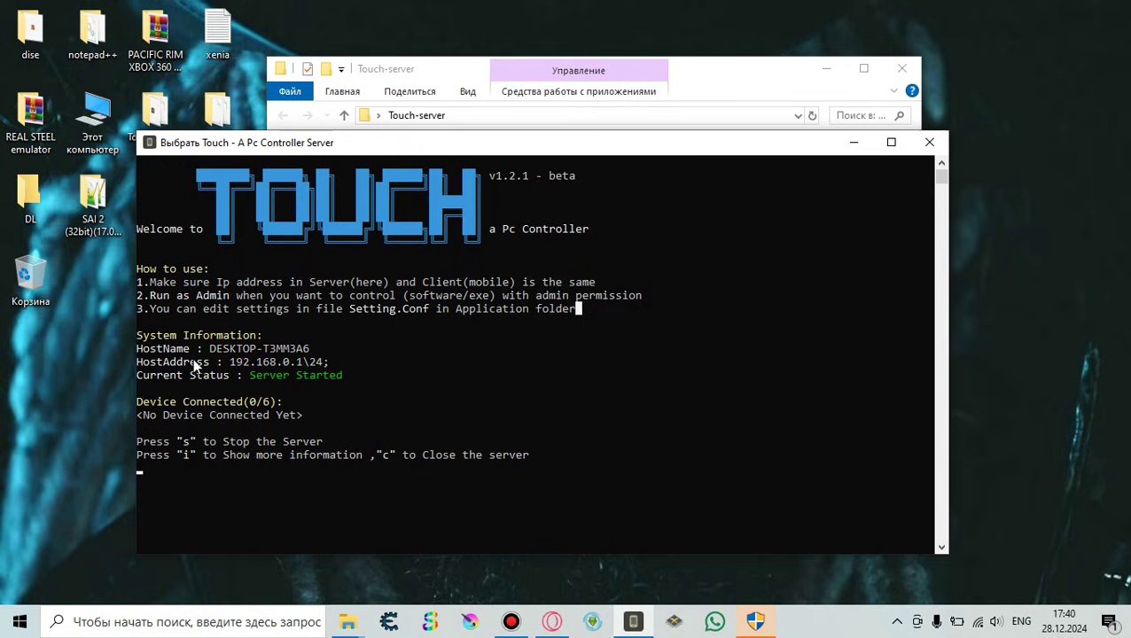
{"action": "left_click_drag", "start_coordinate": [230, 362], "coordinate": [331, 364]}
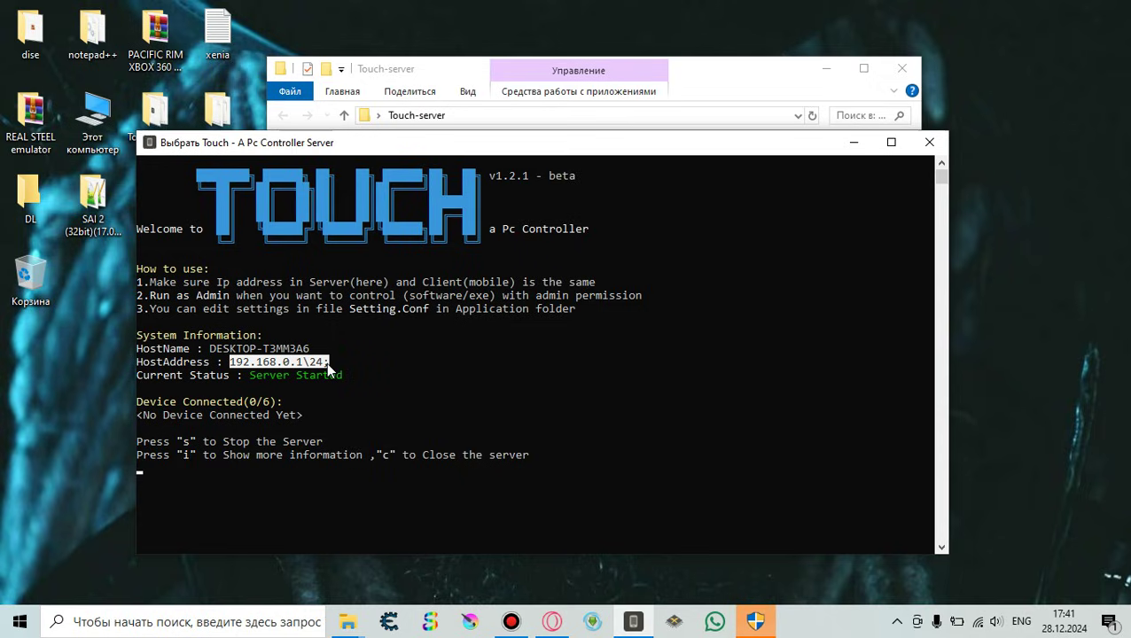
{"action": "left_click_drag", "start_coordinate": [213, 349], "coordinate": [310, 349]}
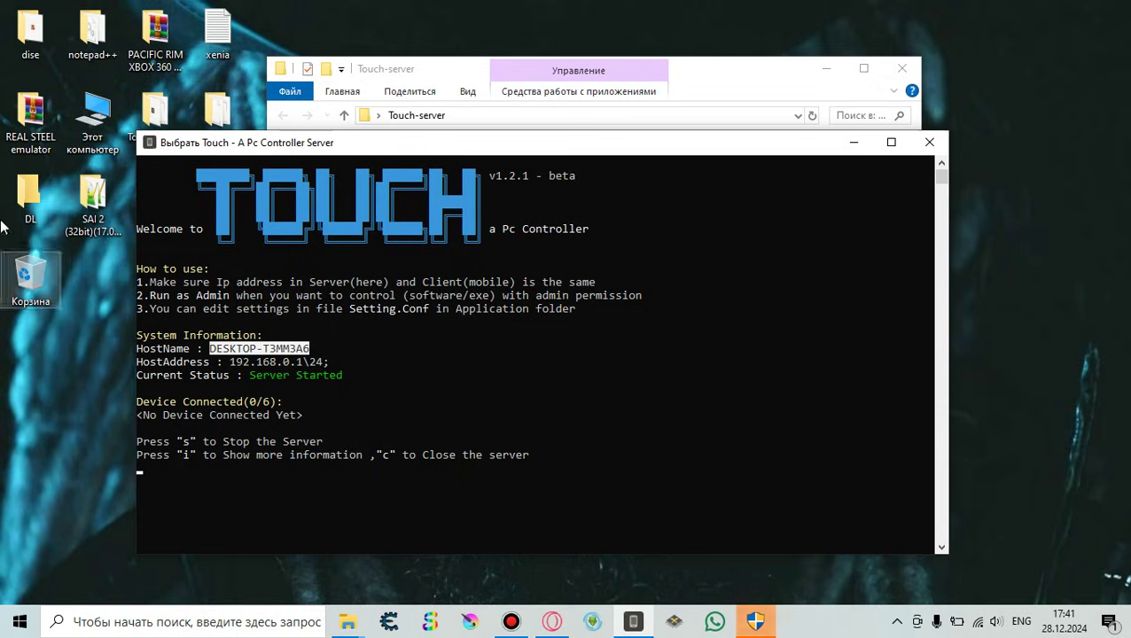
{"action": "left_click", "coordinate": [338, 374]}
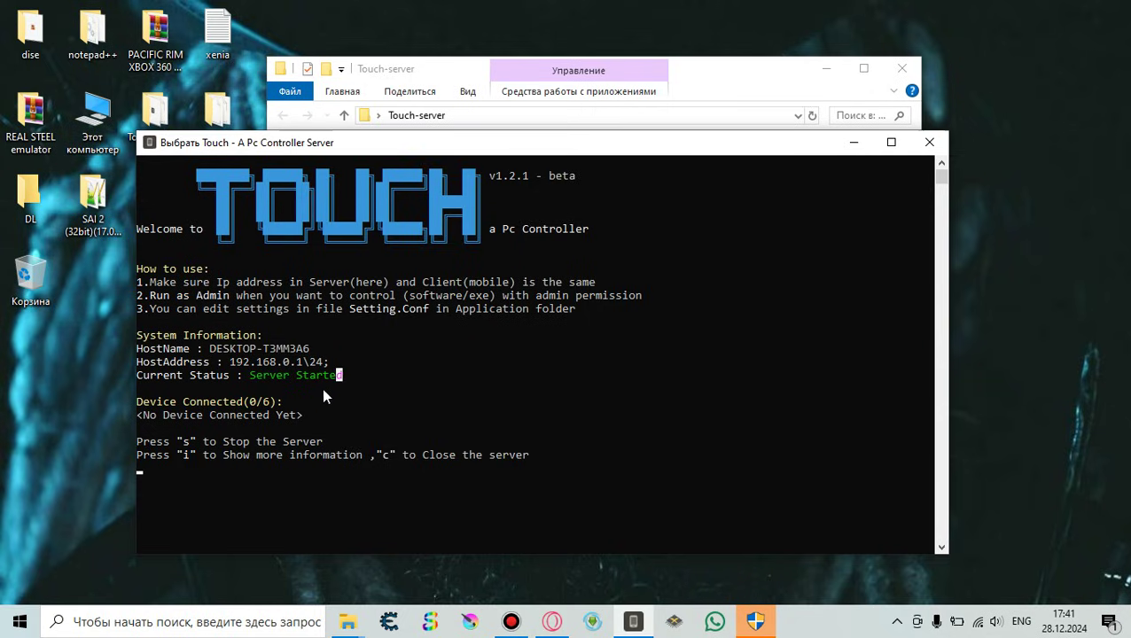
{"action": "left_click_drag", "start_coordinate": [245, 374], "coordinate": [349, 379]}
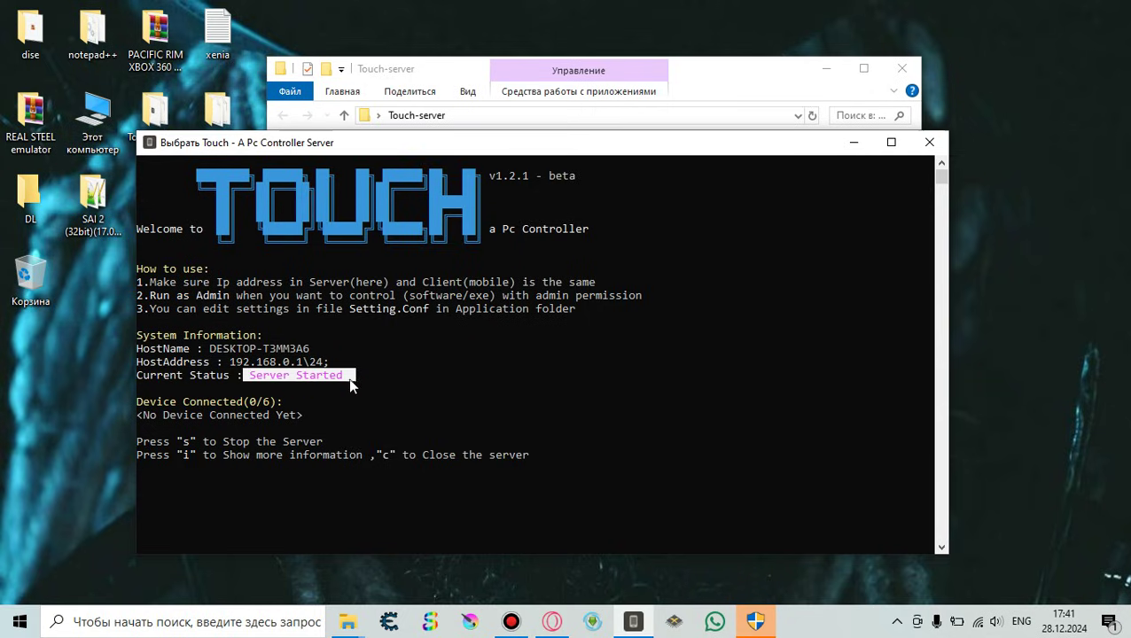
{"action": "left_click_drag", "start_coordinate": [141, 414], "coordinate": [307, 413]}
{"action": "left_click", "coordinate": [404, 415]}
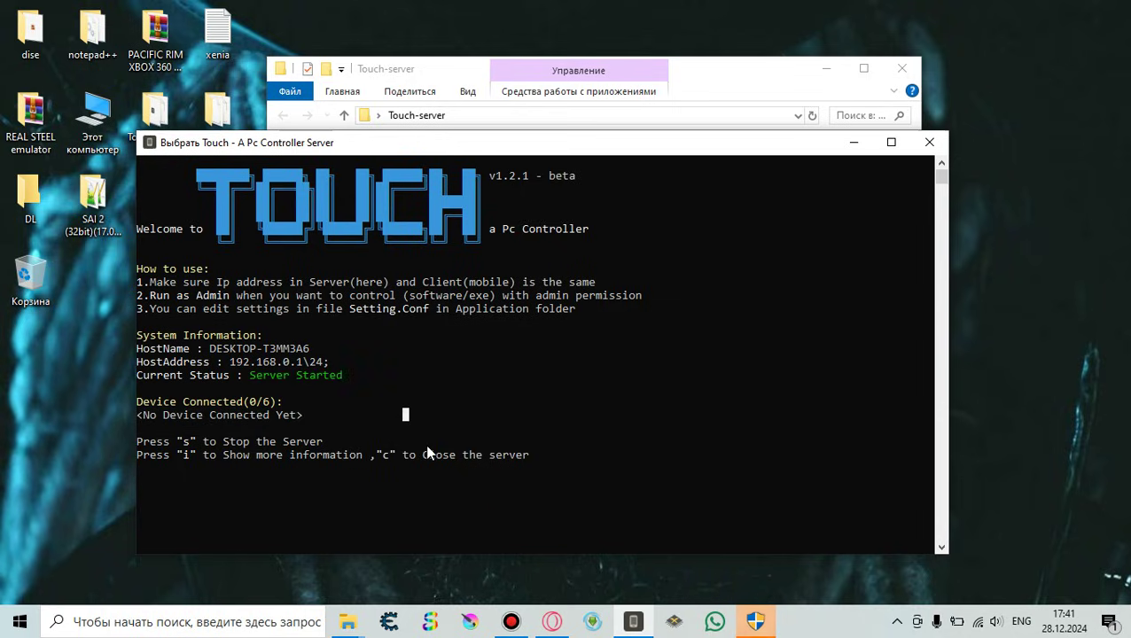
{"action": "left_click", "coordinate": [634, 623]}
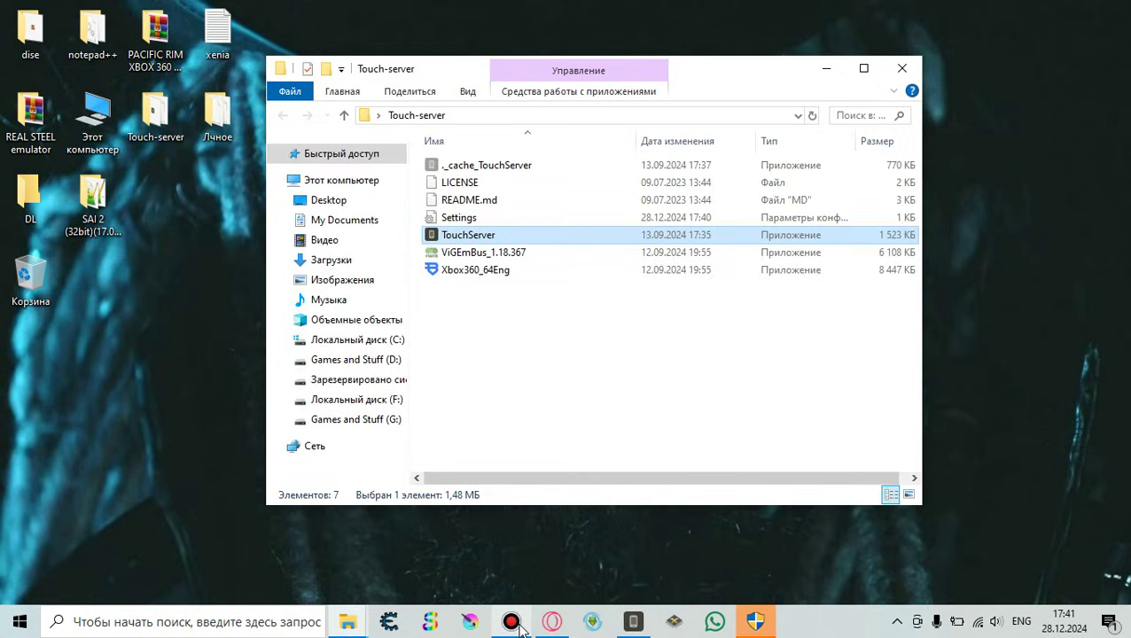
Glance at the Touch-Client README in Opera, then relaunch TouchServer from the Touch-server folder.
{"action": "left_click", "coordinate": [553, 623]}
{"action": "left_click", "coordinate": [457, 13]}
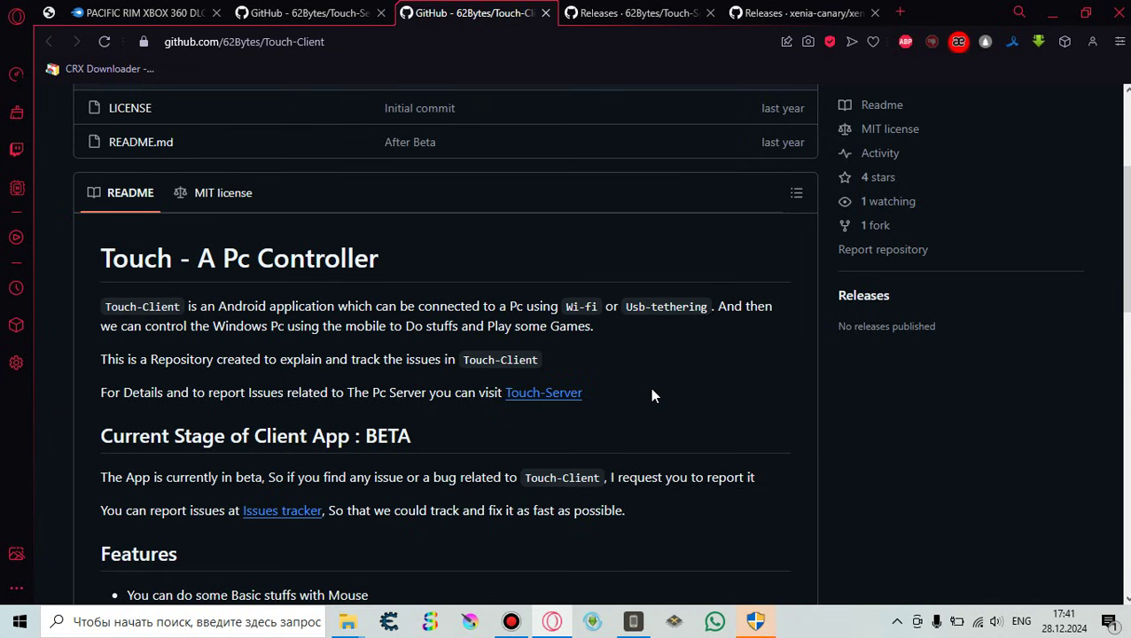
{"action": "left_click", "coordinate": [1051, 13]}
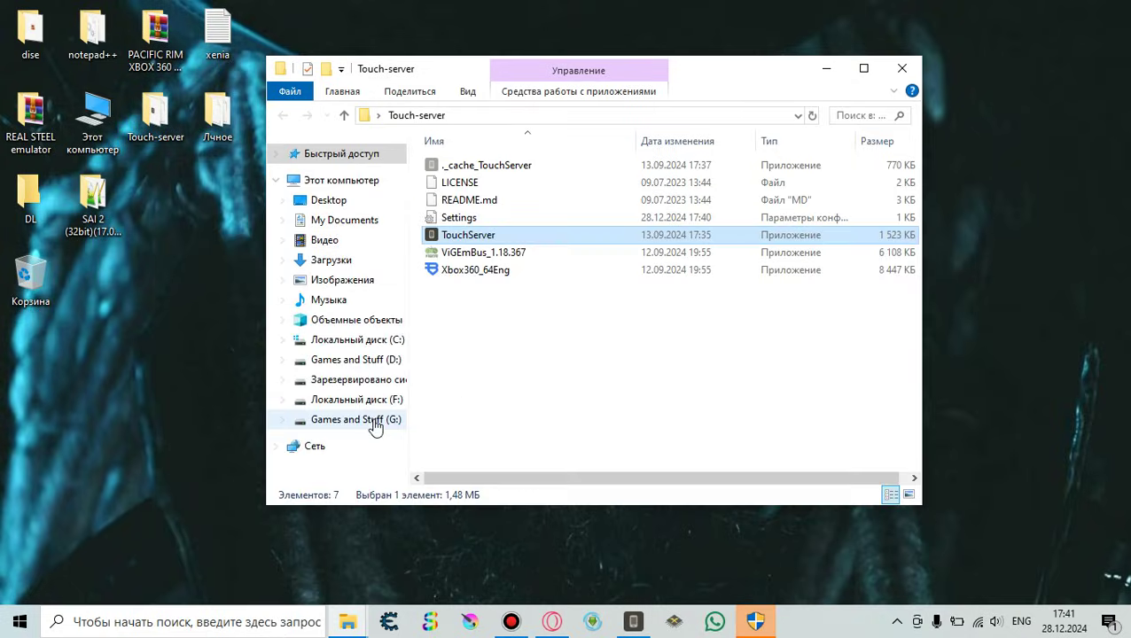
{"action": "left_click", "coordinate": [537, 372]}
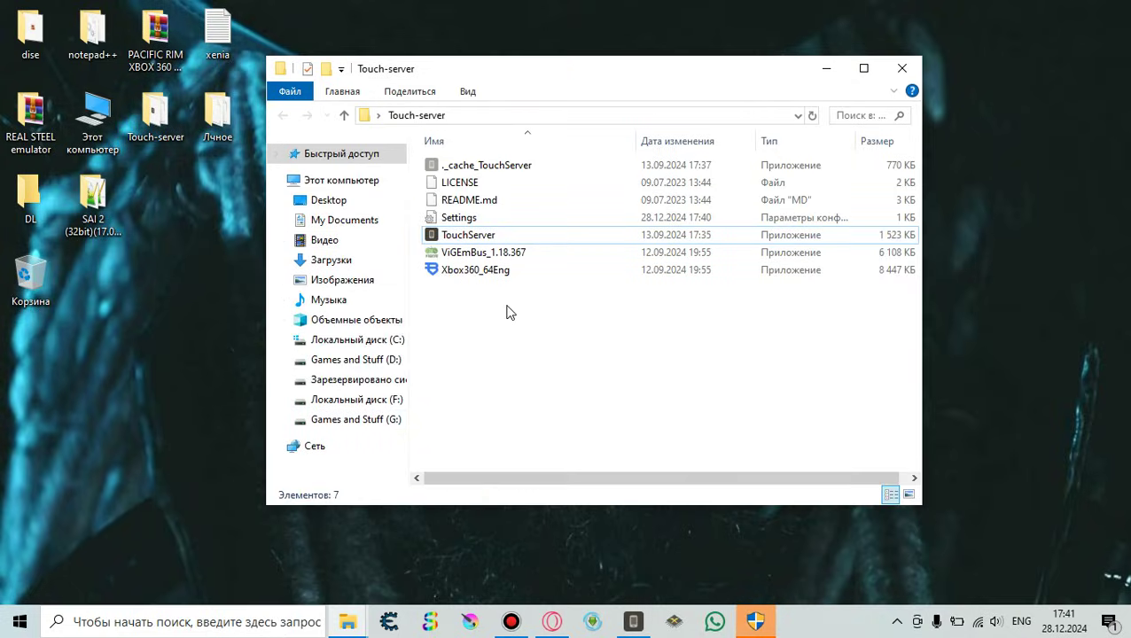
{"action": "double_click", "coordinate": [474, 235]}
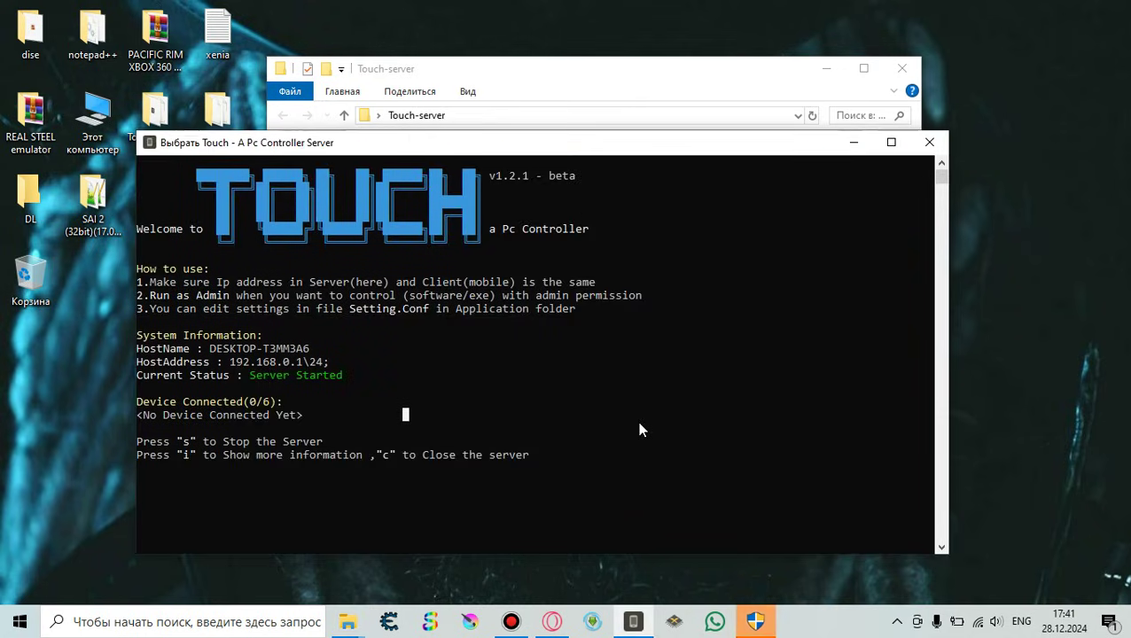